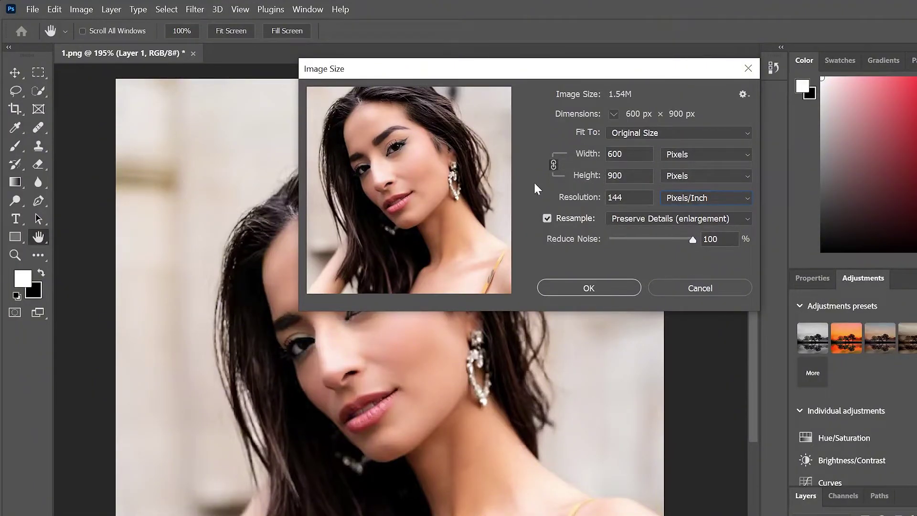
Step: Inspect the woman's eye in the image size preview and try a resolution of 300 Pixels/Inch
{"action": "left_click_drag", "start_coordinate": [410, 153], "coordinate": [422, 180]}
{"action": "left_click", "coordinate": [439, 283]}
{"action": "left_click", "coordinate": [439, 284]}
{"action": "key", "text": "ctrl+a"}
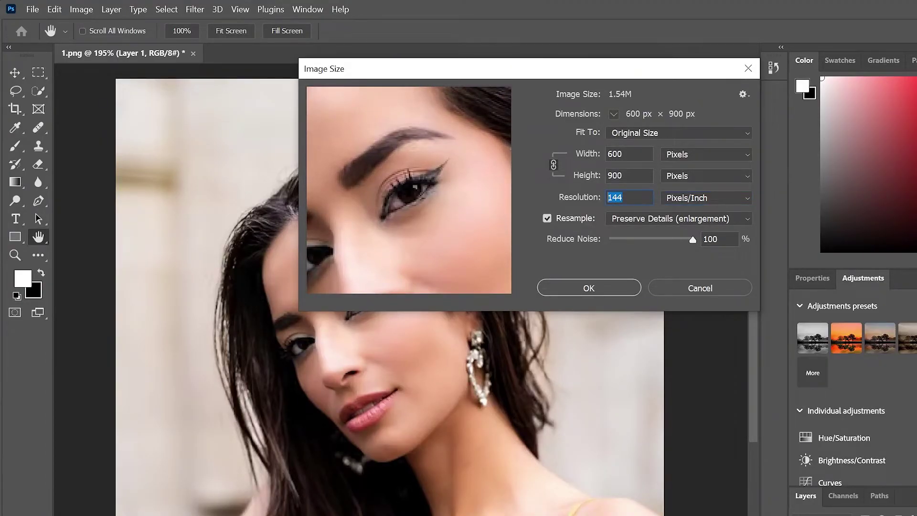
{"action": "type", "text": "300"}
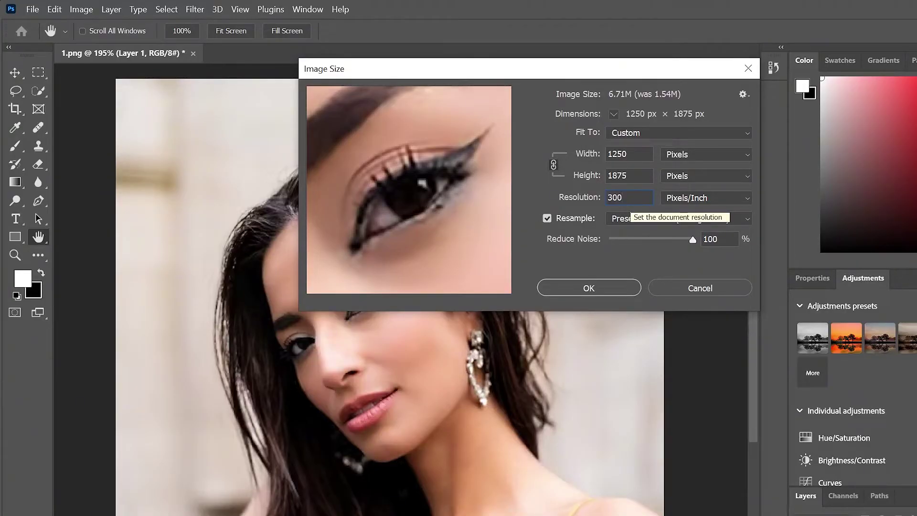
Step: Resample the image to 500 Pixels/Inch with Preserve Details (enlargement) and a slightly lower Reduce Noise setting
{"action": "key", "text": "ctrl+a"}
{"action": "type", "text": "500"}
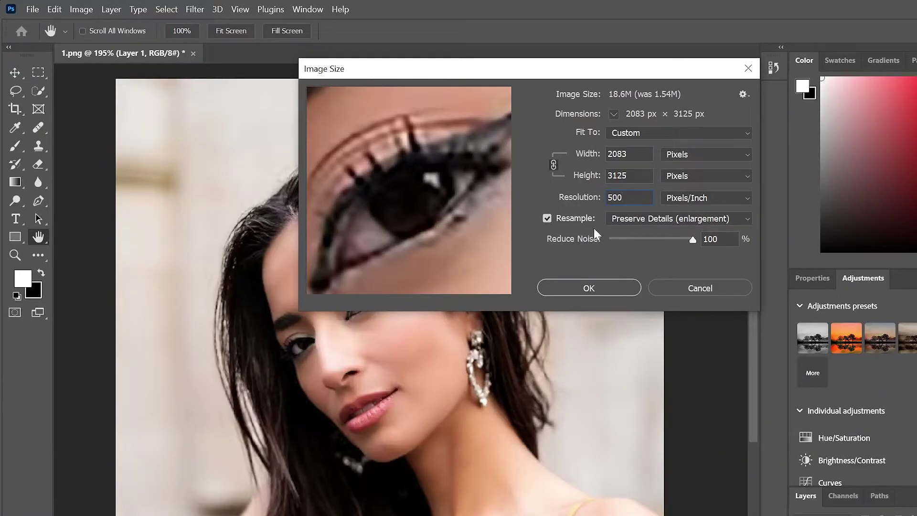
{"action": "mouse_move", "coordinate": [690, 240]}
{"action": "left_mouse_down"}
{"action": "mouse_move", "coordinate": [606, 242]}
{"action": "mouse_move", "coordinate": [674, 236]}
{"action": "left_mouse_up"}
{"action": "left_click", "coordinate": [605, 284]}
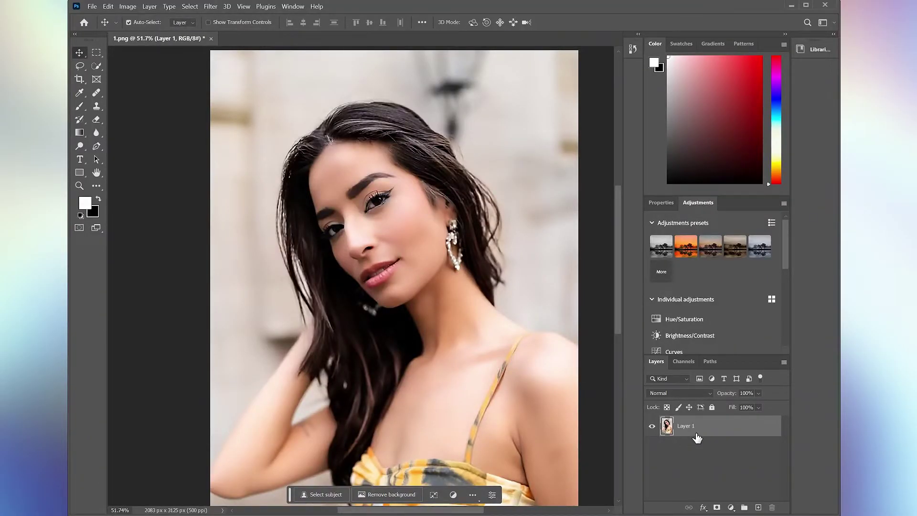
Step: Duplicate Layer 1 and apply an Unsharp Mask to the copy, raising the Amount and Threshold with a 1.0 pixel radius
{"action": "key", "text": "ctrl+j"}
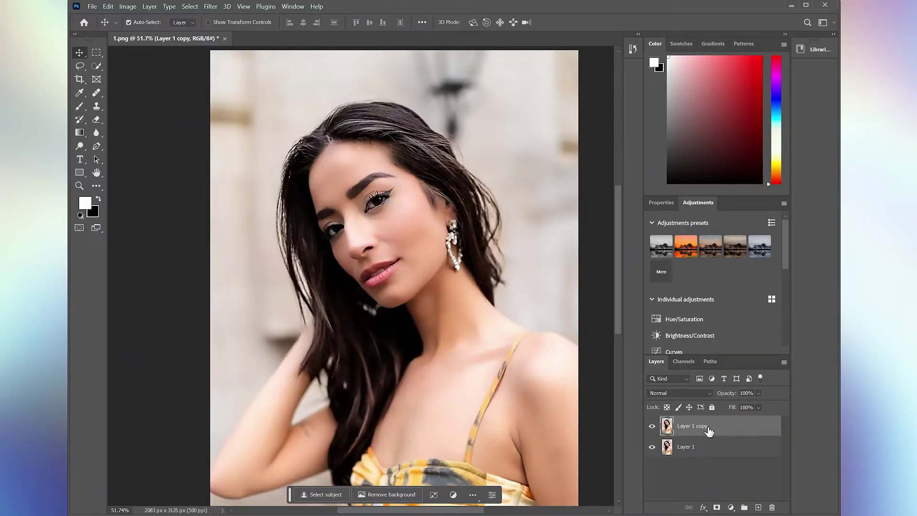
{"action": "left_click", "coordinate": [210, 7]}
{"action": "mouse_move", "coordinate": [235, 180]}
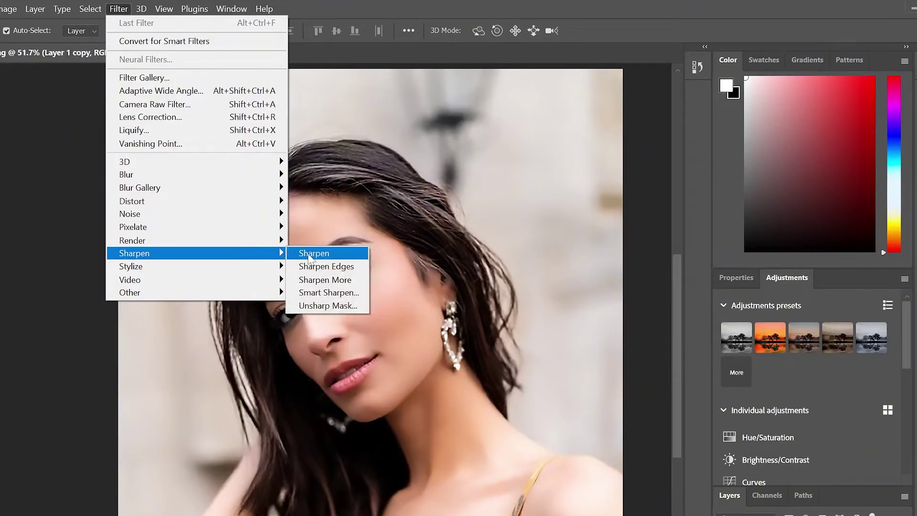
{"action": "left_click", "coordinate": [326, 305]}
{"action": "left_click", "coordinate": [310, 424]}
{"action": "left_click_drag", "start_coordinate": [398, 333], "coordinate": [403, 374]}
{"action": "left_click", "coordinate": [386, 423]}
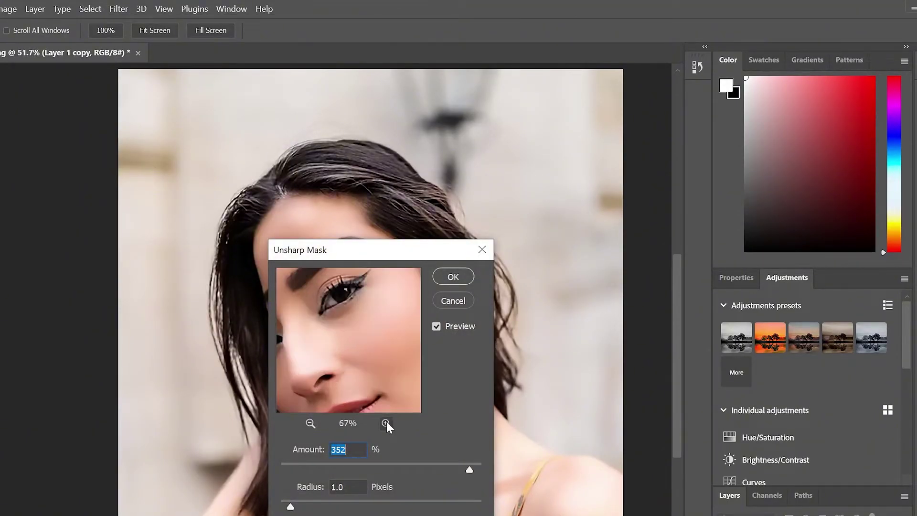
{"action": "left_click_drag", "start_coordinate": [382, 305], "coordinate": [384, 335]}
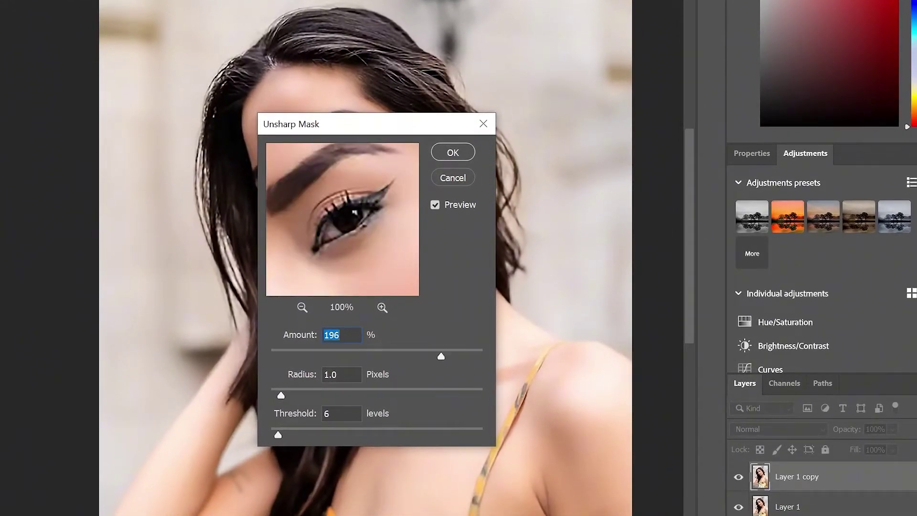
{"action": "left_click_drag", "start_coordinate": [440, 354], "coordinate": [479, 357]}
{"action": "left_click_drag", "start_coordinate": [278, 434], "coordinate": [464, 434]}
{"action": "left_click", "coordinate": [445, 153]}
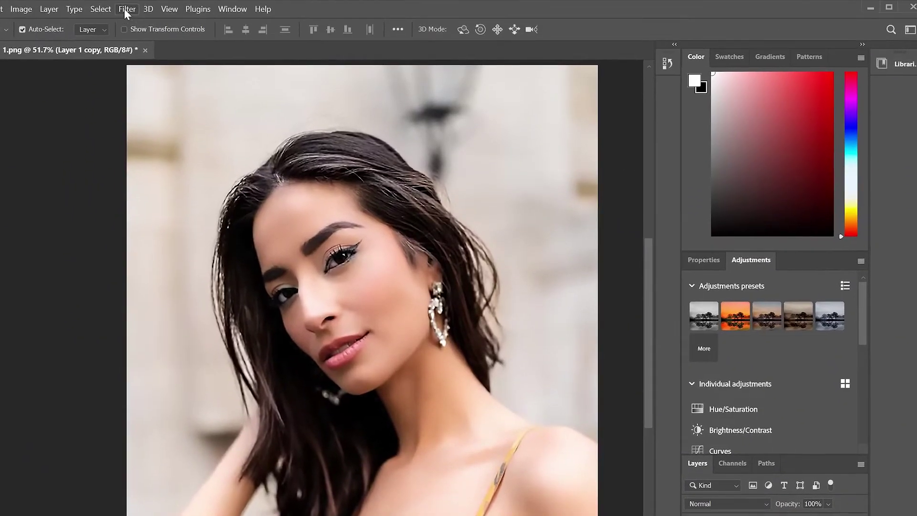
Step: Apply a High Pass filter with a 3.5 pixel radius to Layer 1 copy
{"action": "left_click", "coordinate": [126, 9]}
{"action": "mouse_move", "coordinate": [219, 273]}
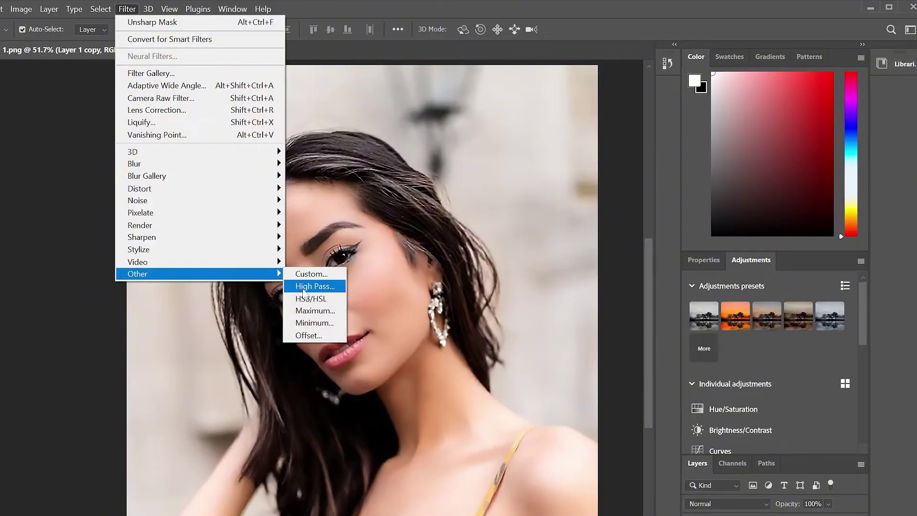
{"action": "left_click", "coordinate": [304, 287]}
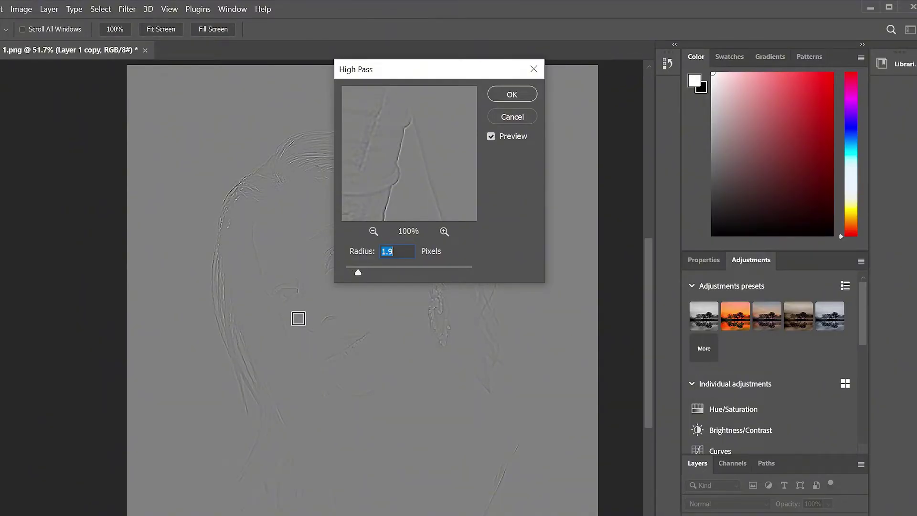
{"action": "left_click_drag", "start_coordinate": [360, 272], "coordinate": [370, 276]}
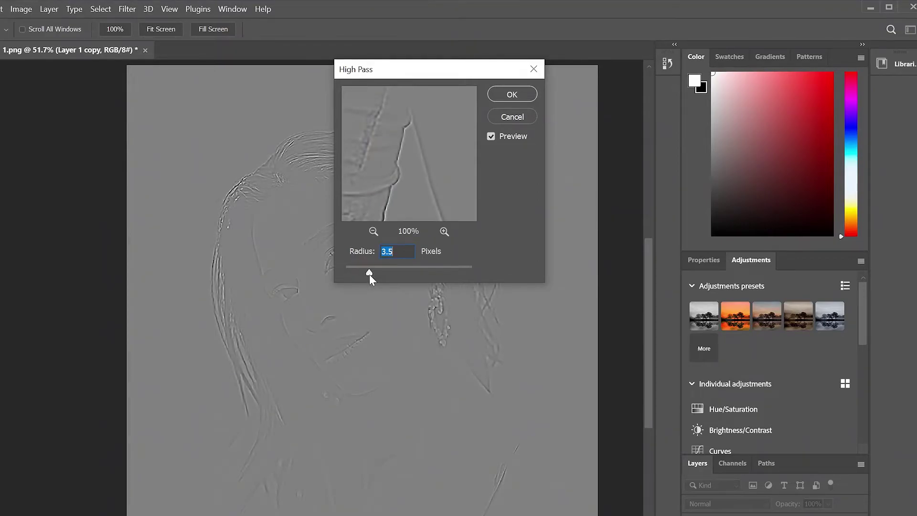
{"action": "left_click", "coordinate": [508, 95]}
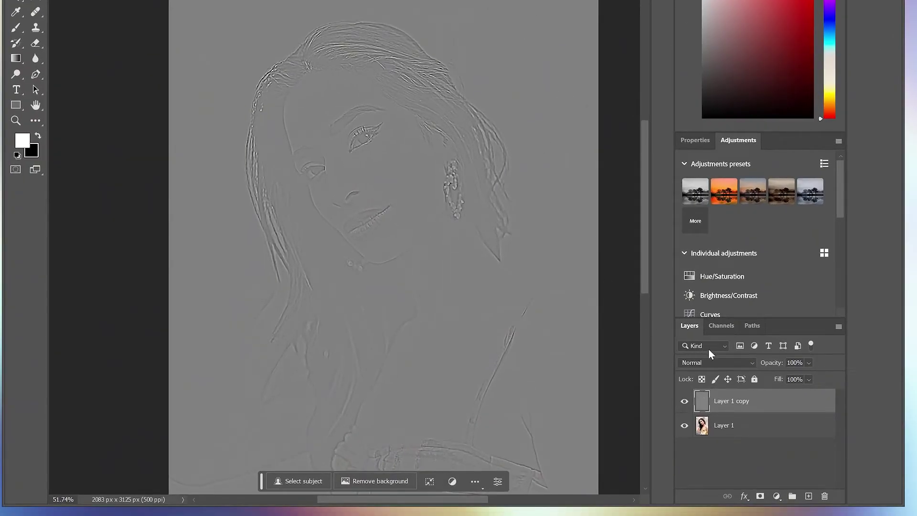
Step: Set Layer 1 copy's blend mode to Overlay and toggle its visibility to compare the sharpening
{"action": "left_click", "coordinate": [721, 363]}
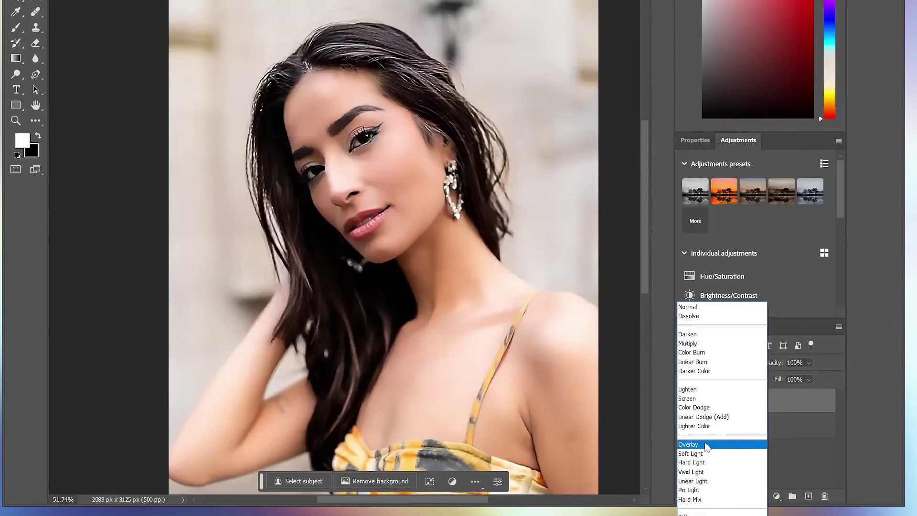
{"action": "left_click", "coordinate": [708, 444]}
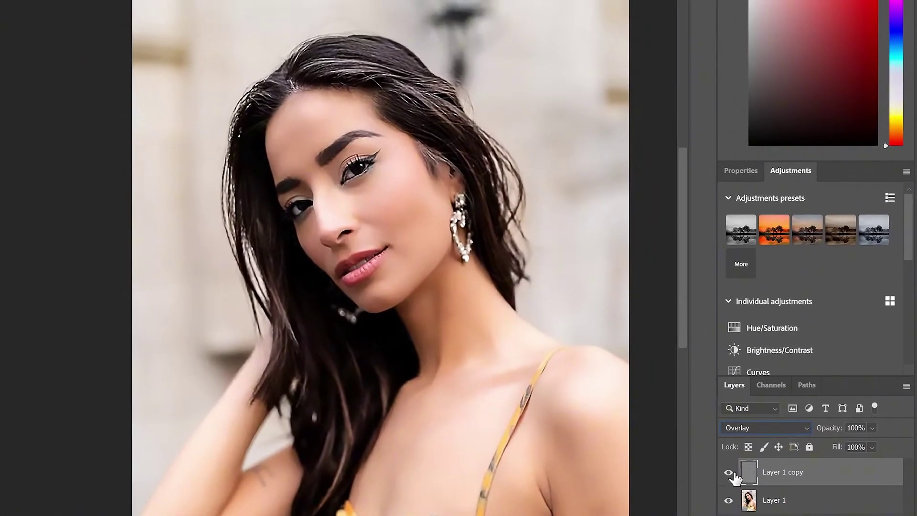
{"action": "left_click", "coordinate": [729, 473]}
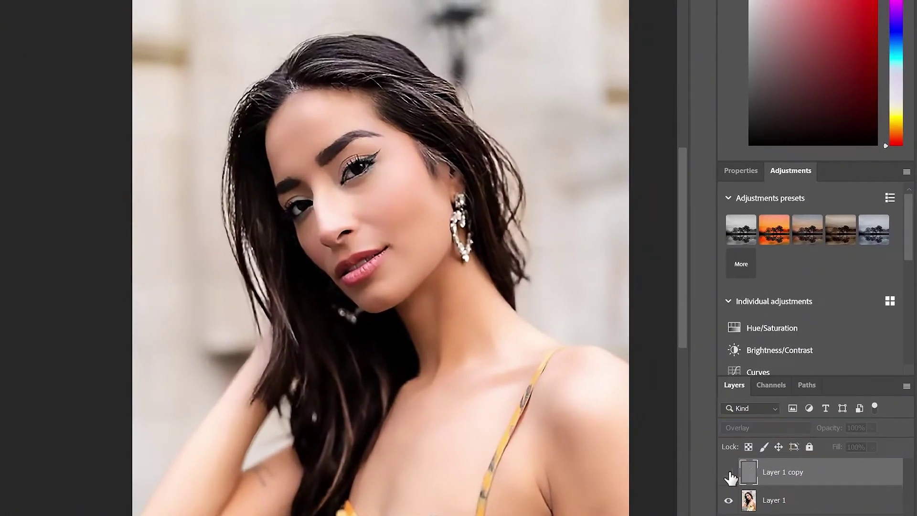
{"action": "left_click", "coordinate": [729, 474]}
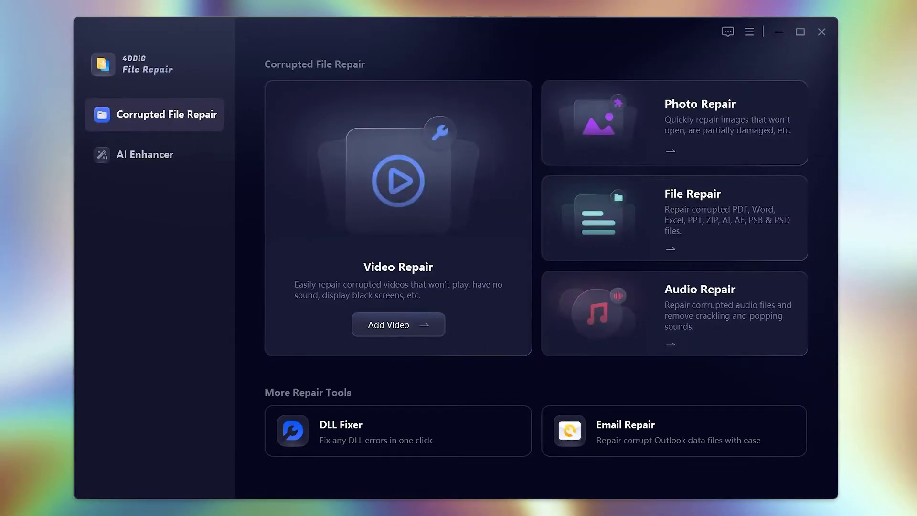
Step: In 4DDiG File Repair, open the AI Photo Enhancer and add all four images from the photos folder
{"action": "left_click", "coordinate": [158, 160]}
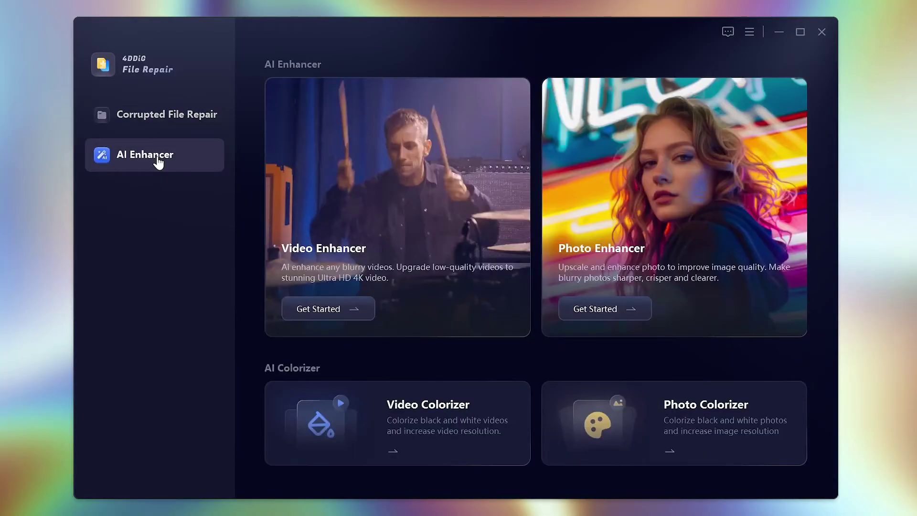
{"action": "left_click", "coordinate": [616, 193]}
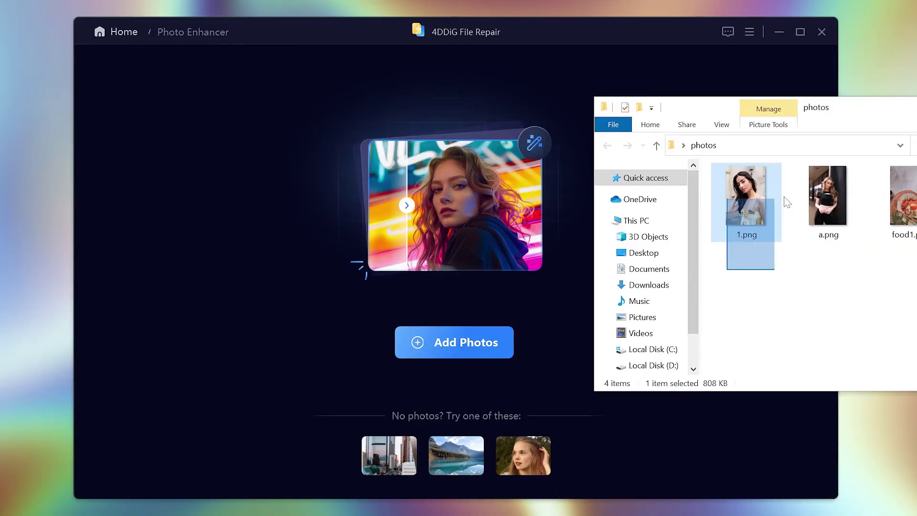
{"action": "left_click_drag", "start_coordinate": [783, 265], "coordinate": [916, 270]}
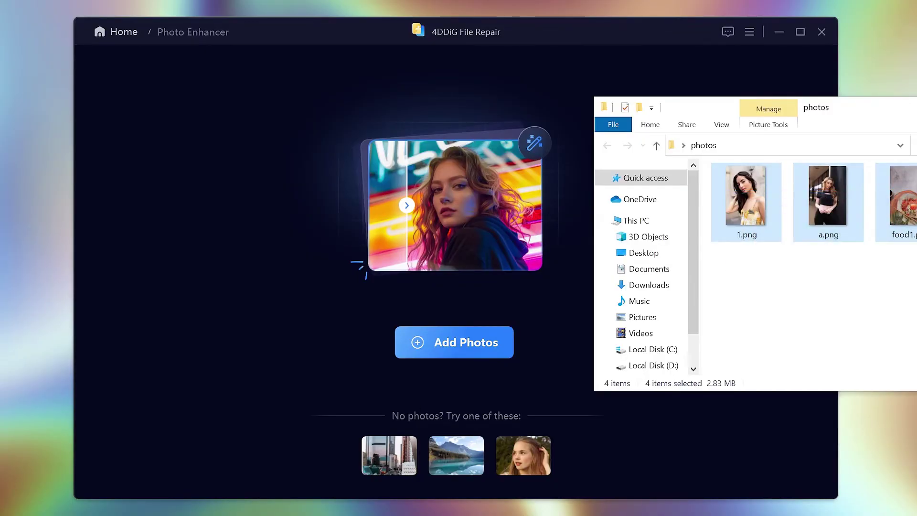
{"action": "left_click_drag", "start_coordinate": [749, 205], "coordinate": [454, 236]}
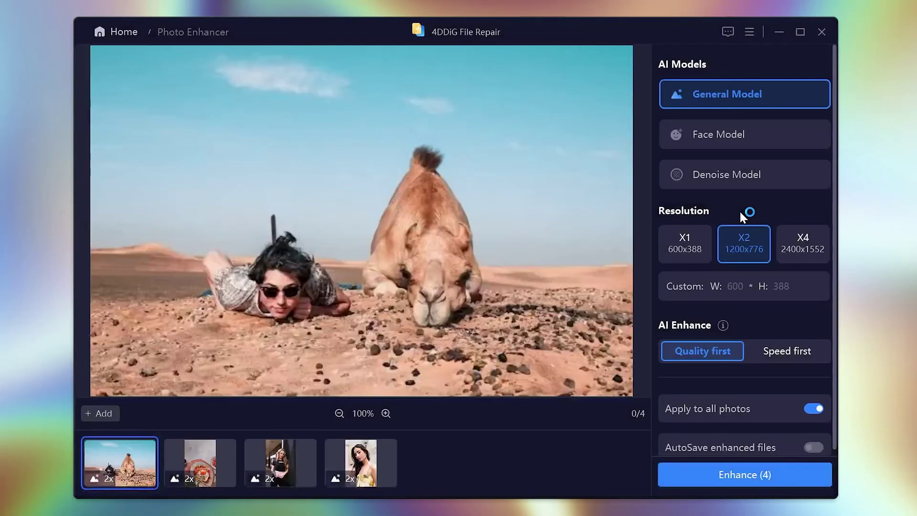
Step: Review the AI models across the added photos and choose the Face Model for all of them
{"action": "mouse_move", "coordinate": [713, 91]}
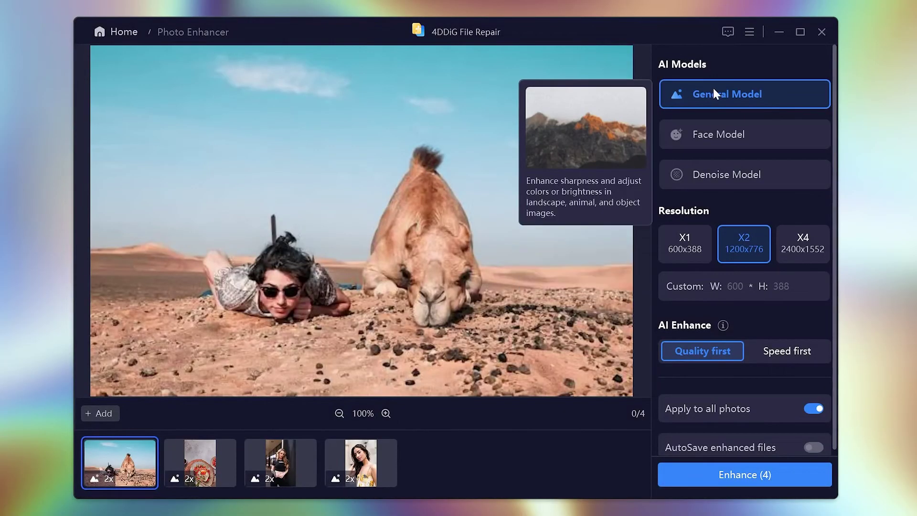
{"action": "left_click", "coordinate": [704, 133]}
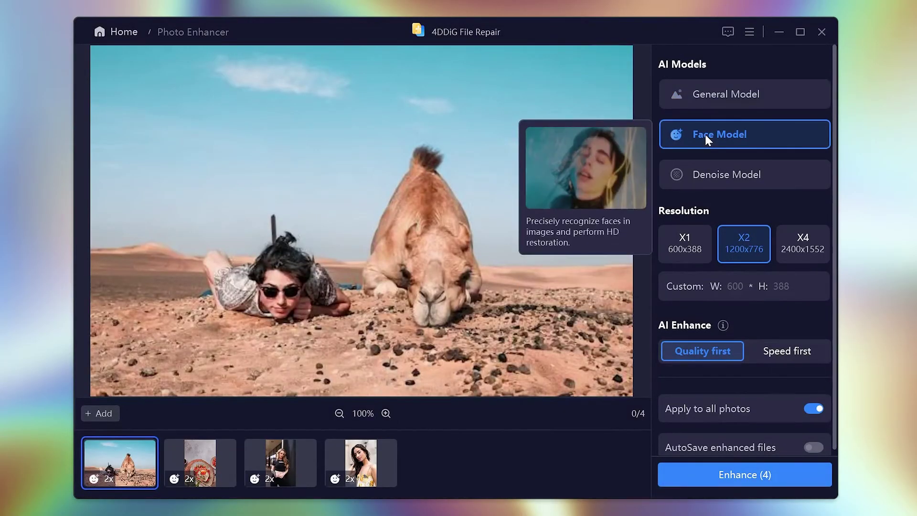
{"action": "left_click", "coordinate": [202, 452]}
{"action": "left_click", "coordinate": [713, 100]}
{"action": "left_click", "coordinate": [279, 465]}
{"action": "left_click", "coordinate": [697, 134]}
{"action": "left_click", "coordinate": [365, 463]}
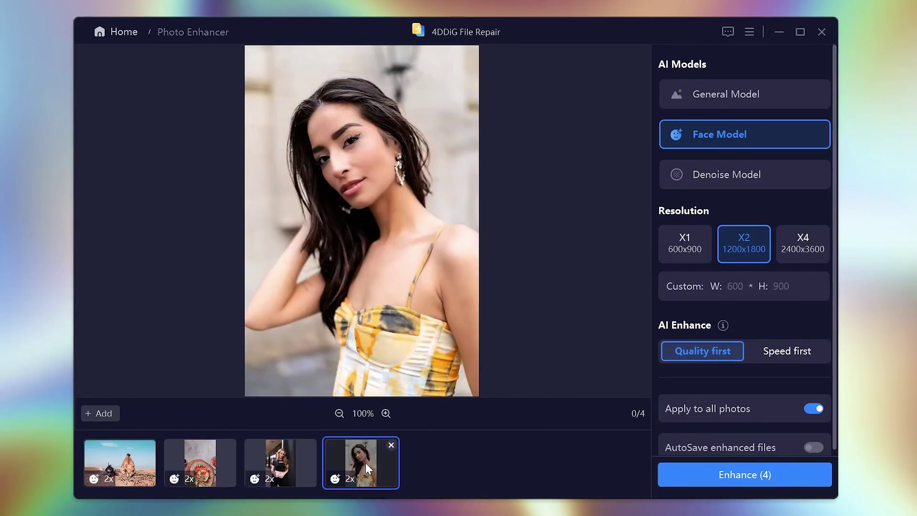
{"action": "left_click", "coordinate": [116, 463]}
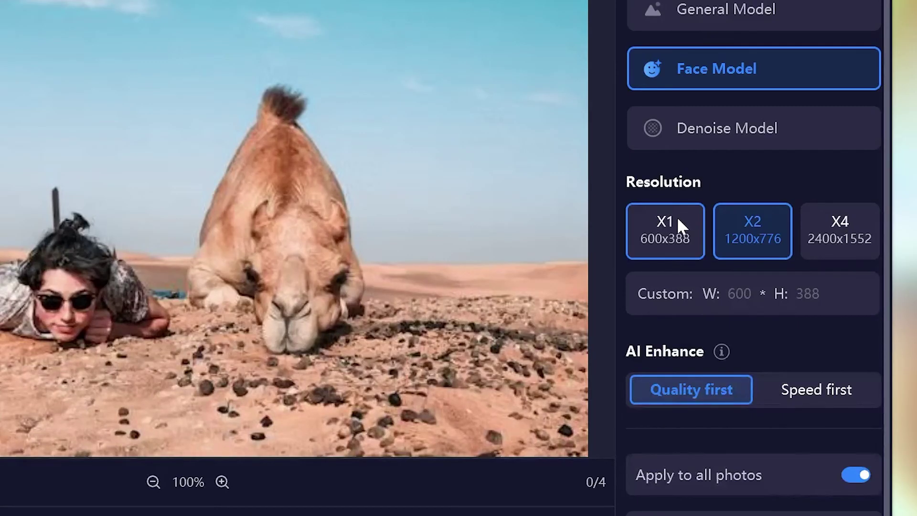
Step: Try the X4 and X2 resolutions and a custom output size of 600 × 400 for the photos
{"action": "left_click", "coordinate": [823, 231]}
{"action": "left_click", "coordinate": [758, 225]}
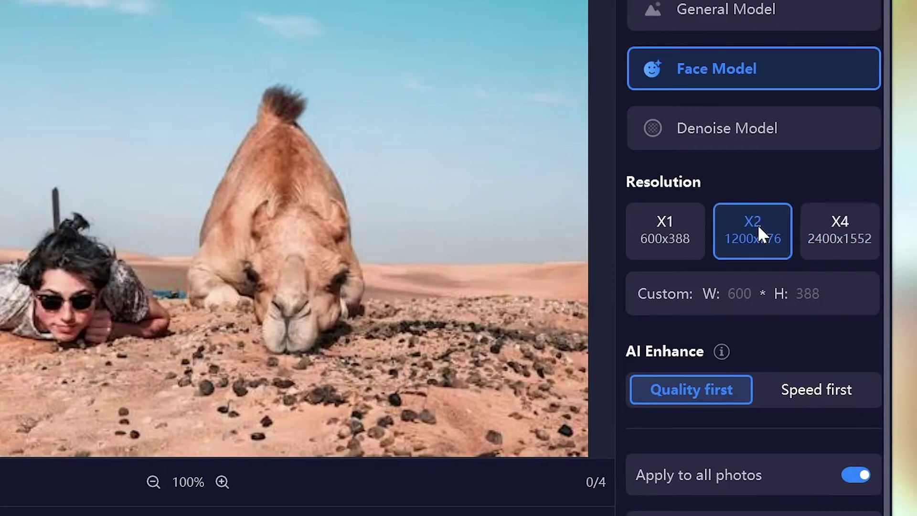
{"action": "left_click", "coordinate": [741, 296]}
{"action": "key", "text": "Tab"}
{"action": "type", "text": "400"}
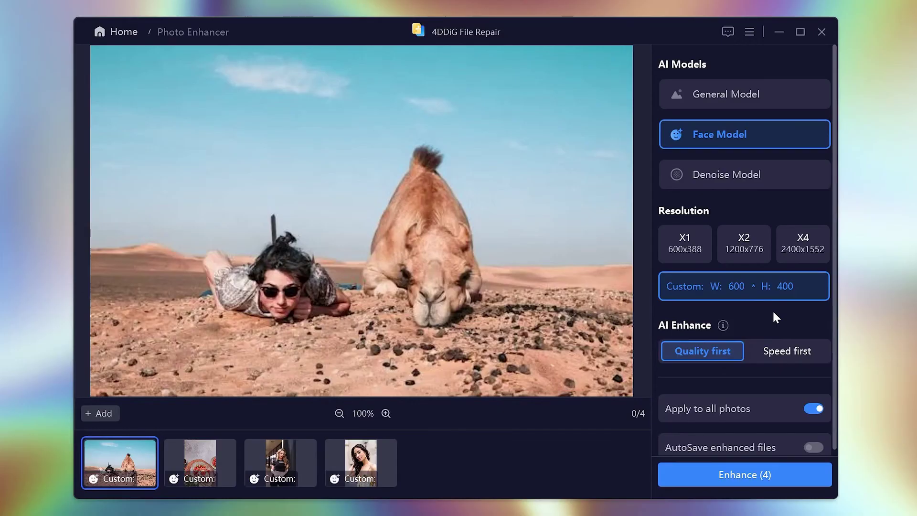
Step: Set the output resolution to X2 and start enhancing all four photos
{"action": "left_click", "coordinate": [763, 232]}
{"action": "left_click", "coordinate": [757, 475]}
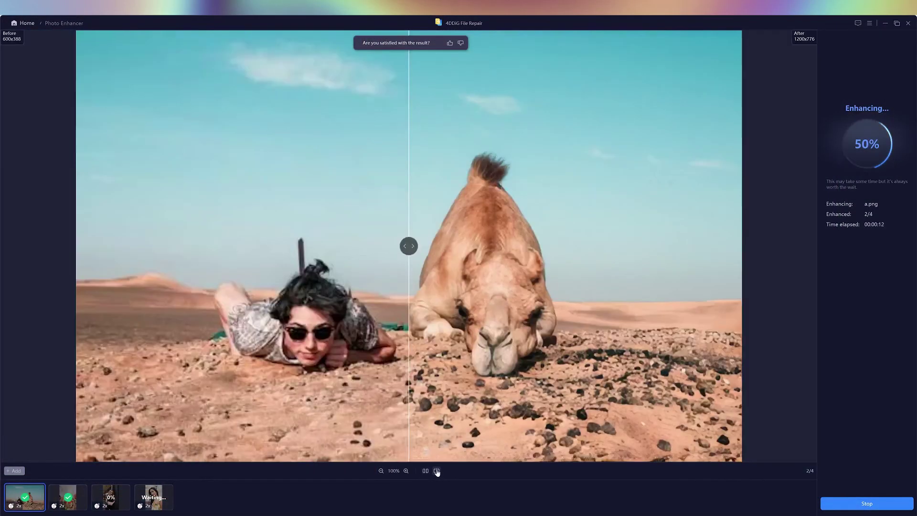
Step: Examine the desert camel photo at higher magnification, comparing its original and enhanced versions with the before/after divider
{"action": "left_click", "coordinate": [406, 471]}
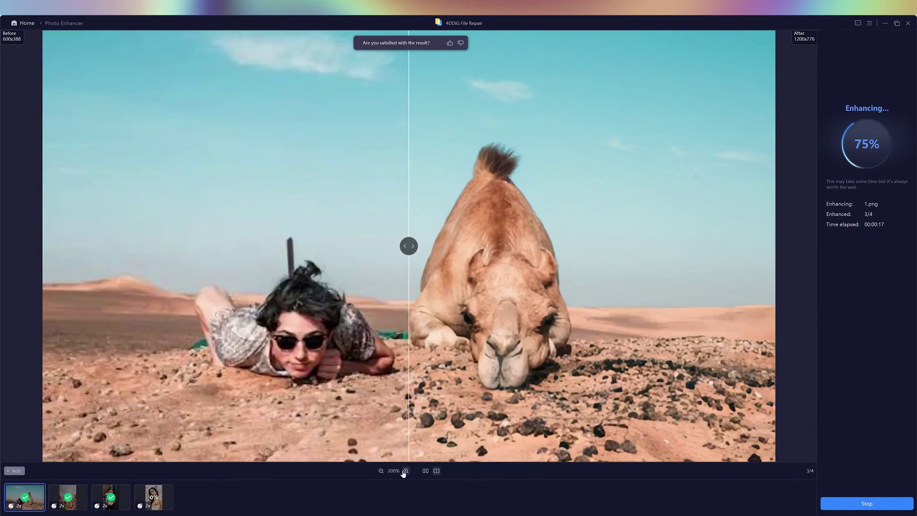
{"action": "left_click", "coordinate": [406, 471]}
{"action": "left_click", "coordinate": [406, 471]}
{"action": "left_click_drag", "start_coordinate": [409, 246], "coordinate": [197, 253]}
{"action": "left_click_drag", "start_coordinate": [336, 257], "coordinate": [114, 306]}
Step: Compare the original and enhanced versions of the other photos, including both portraits, with the before/after divider
{"action": "left_click", "coordinate": [67, 497]}
{"action": "left_click_drag", "start_coordinate": [409, 246], "coordinate": [389, 258]}
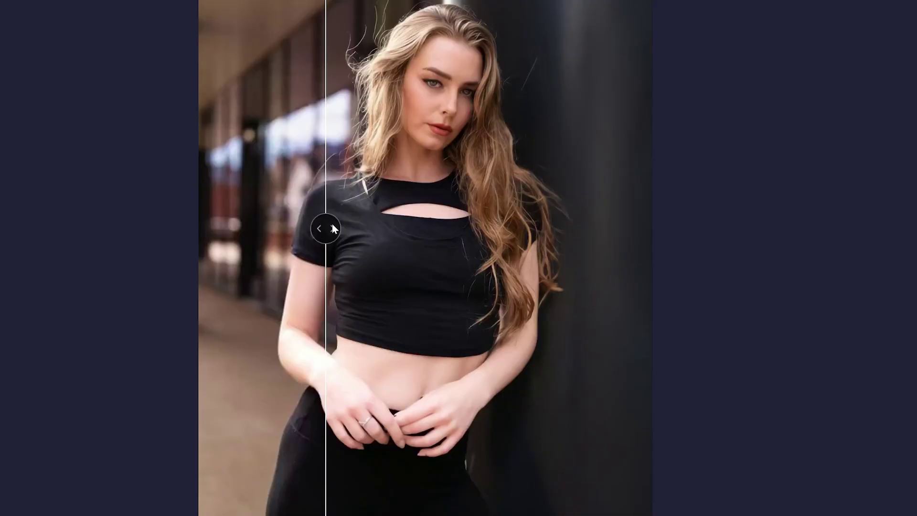
{"action": "left_click_drag", "start_coordinate": [333, 228], "coordinate": [453, 244]}
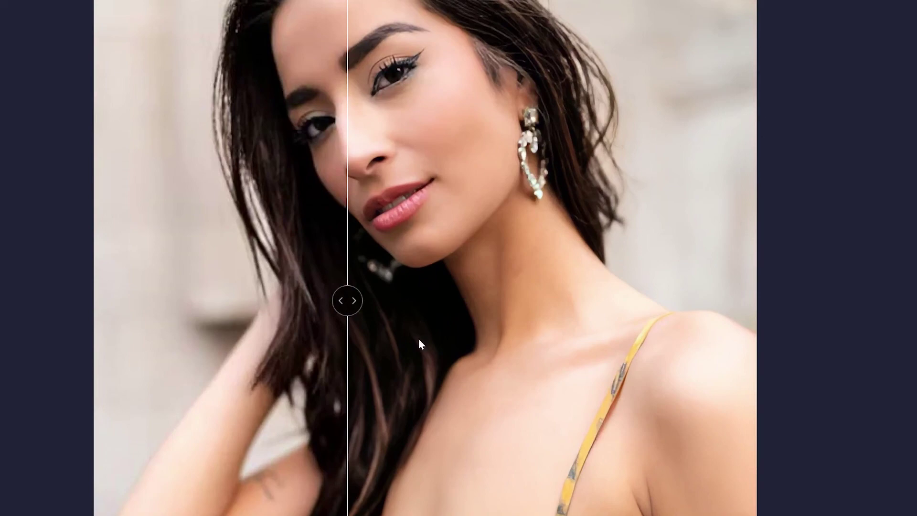
{"action": "left_click_drag", "start_coordinate": [347, 301], "coordinate": [281, 345]}
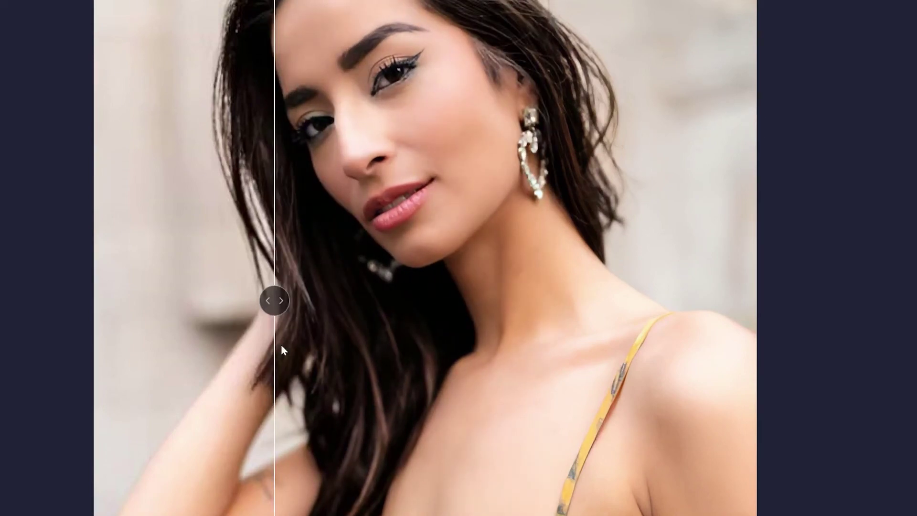